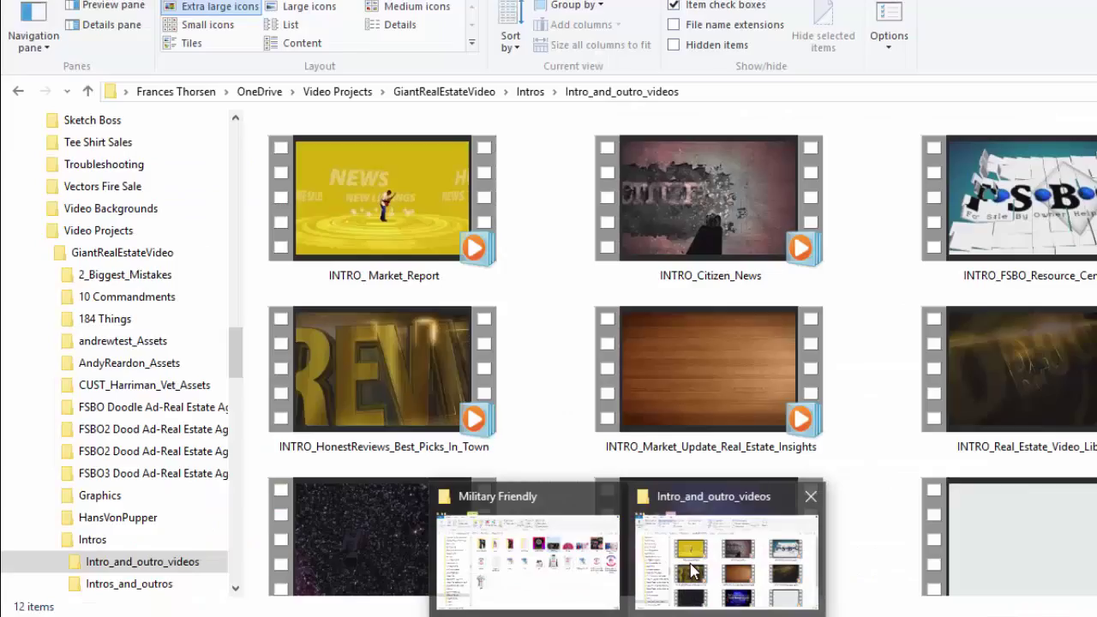
Look through the intro and outro video files in the Intro_and_outro_videos folder
left_click(735, 548)
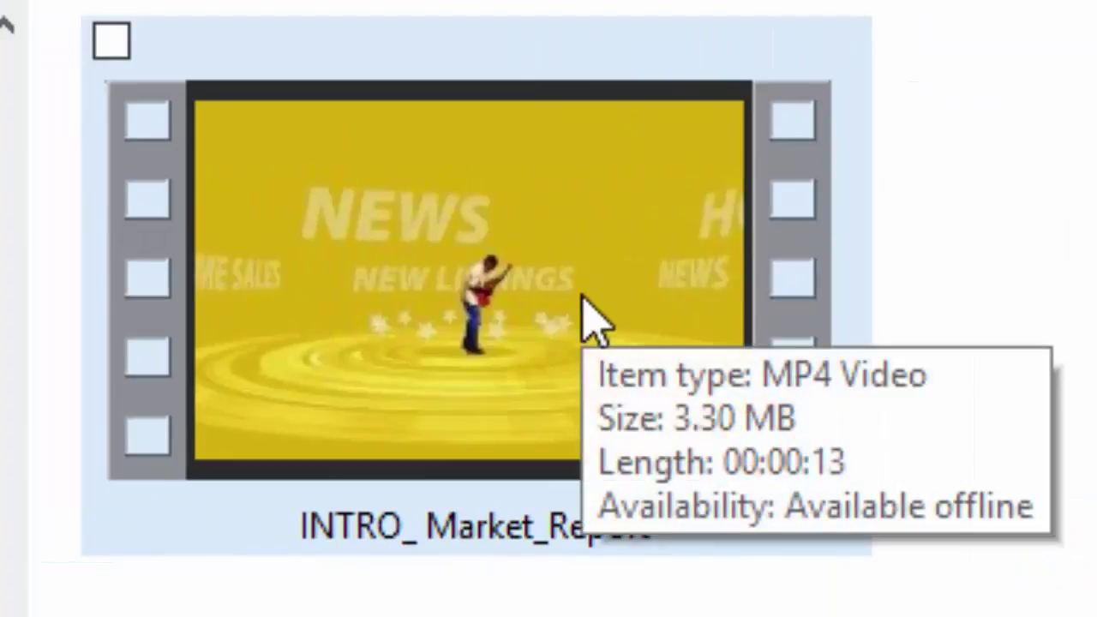
left_click_drag(563, 526, 955, 493)
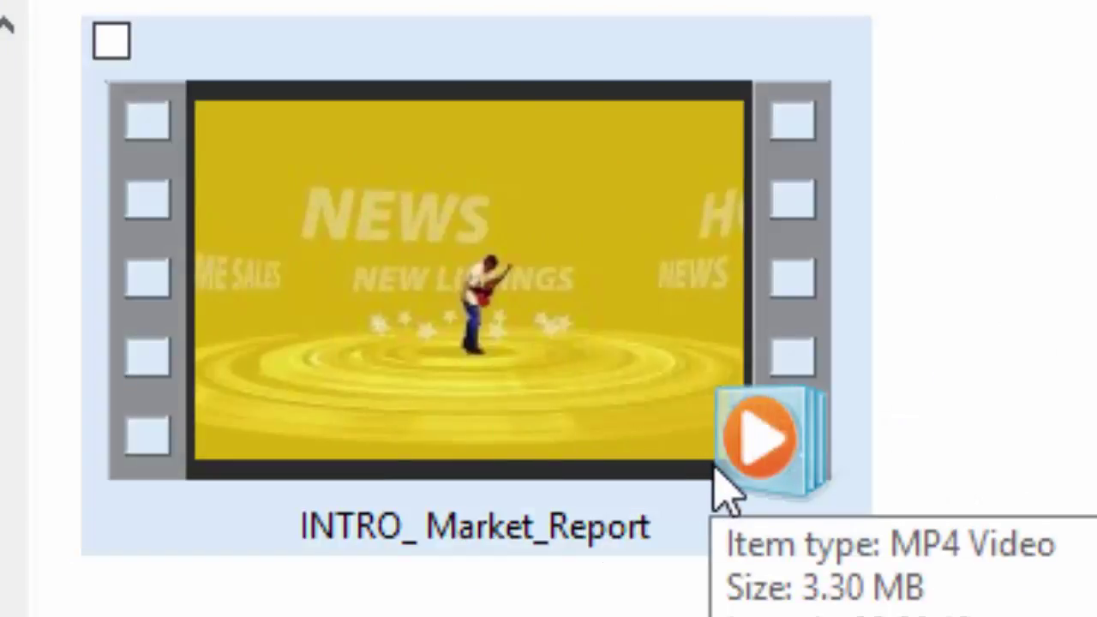
scroll(477, 308, "down", 5)
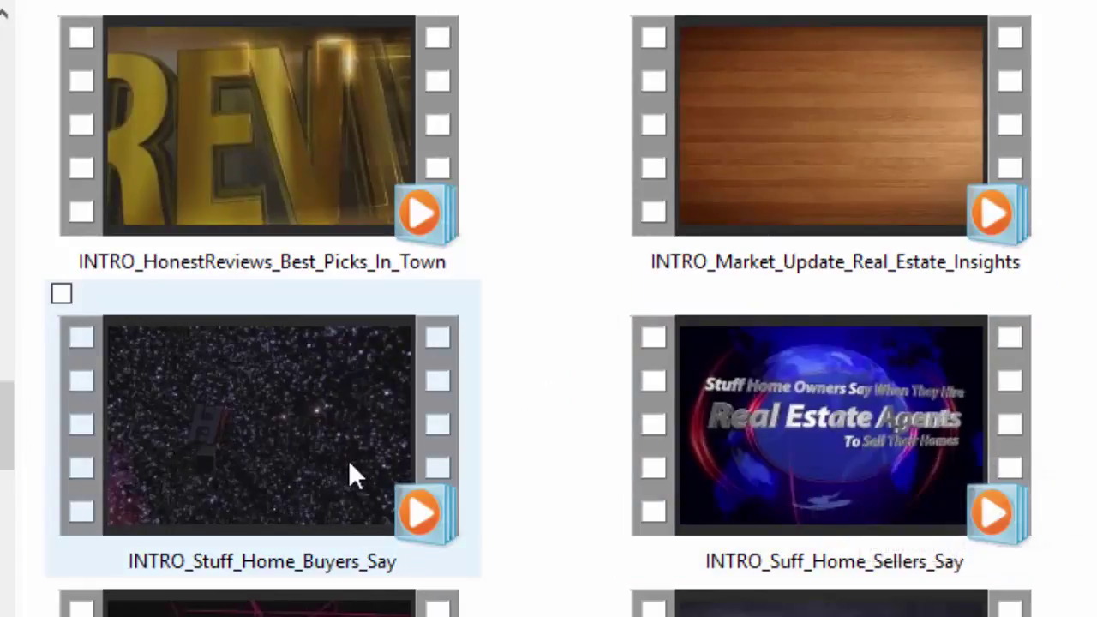
mouse_move(349, 467)
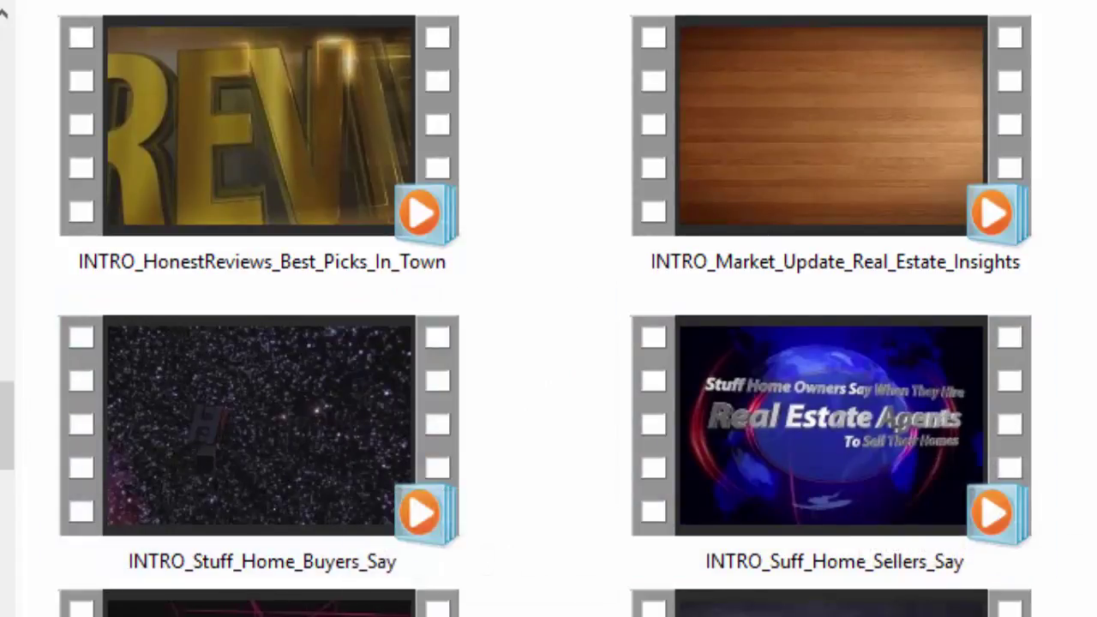
scroll(548, 309, "up", 4)
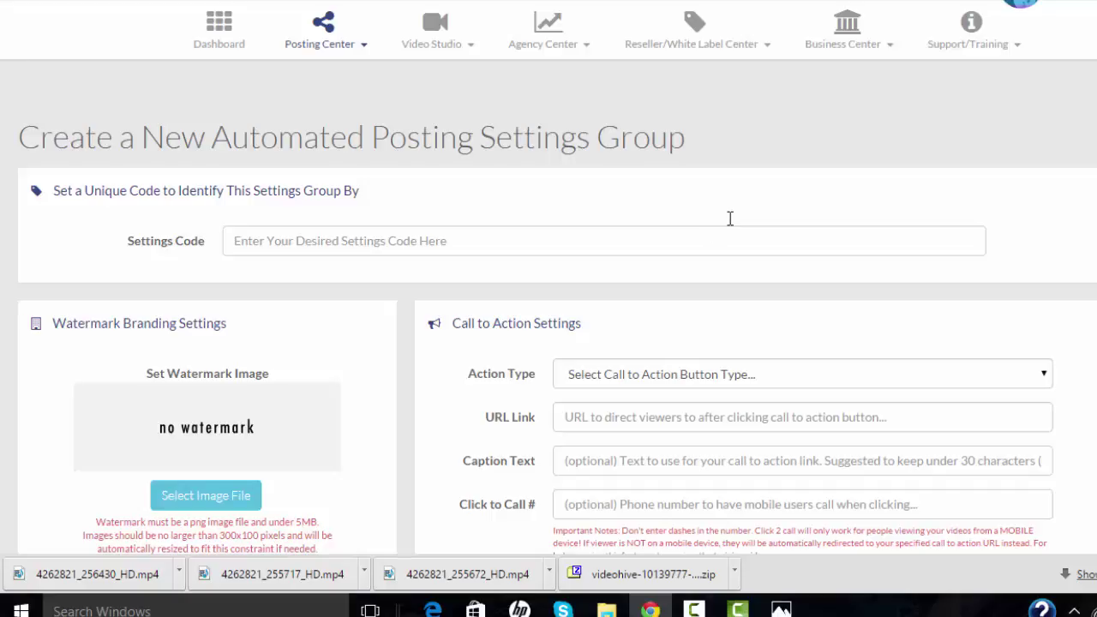
In the Social Video Spark settings group form, enter "news" as the settings code and choose Watch More as the call-to-action type
left_click(525, 242)
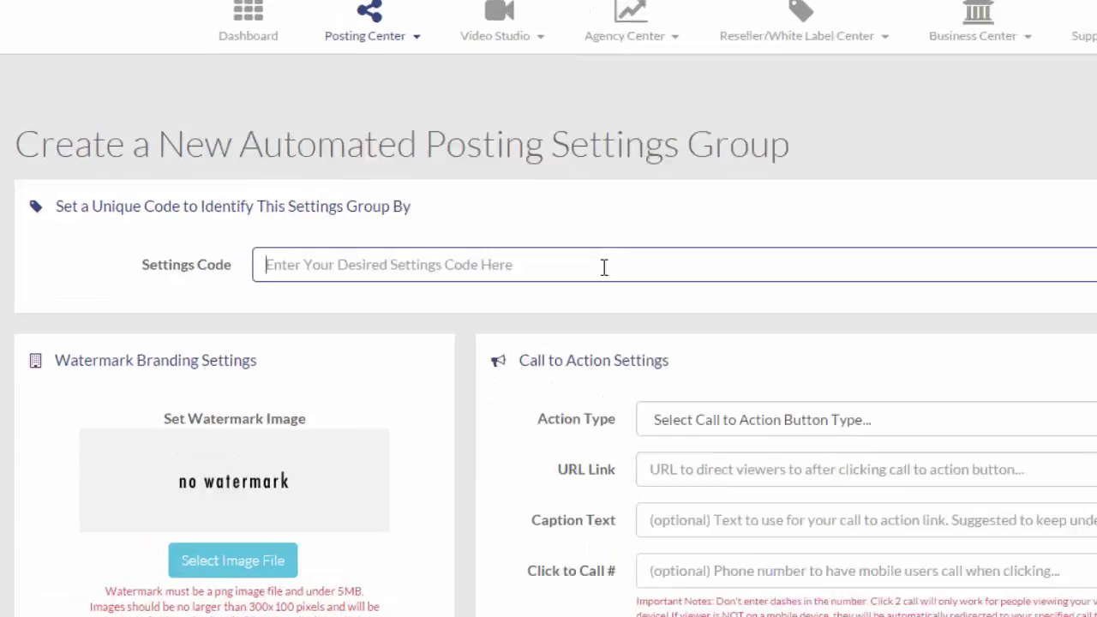
type("news")
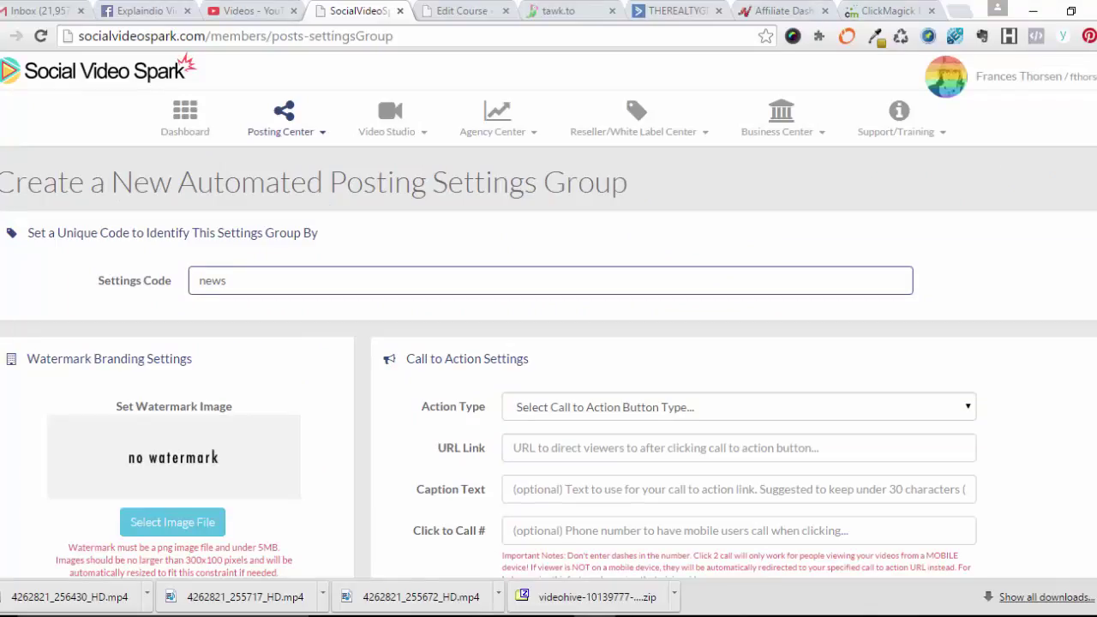
scroll(548, 365, "down", 1)
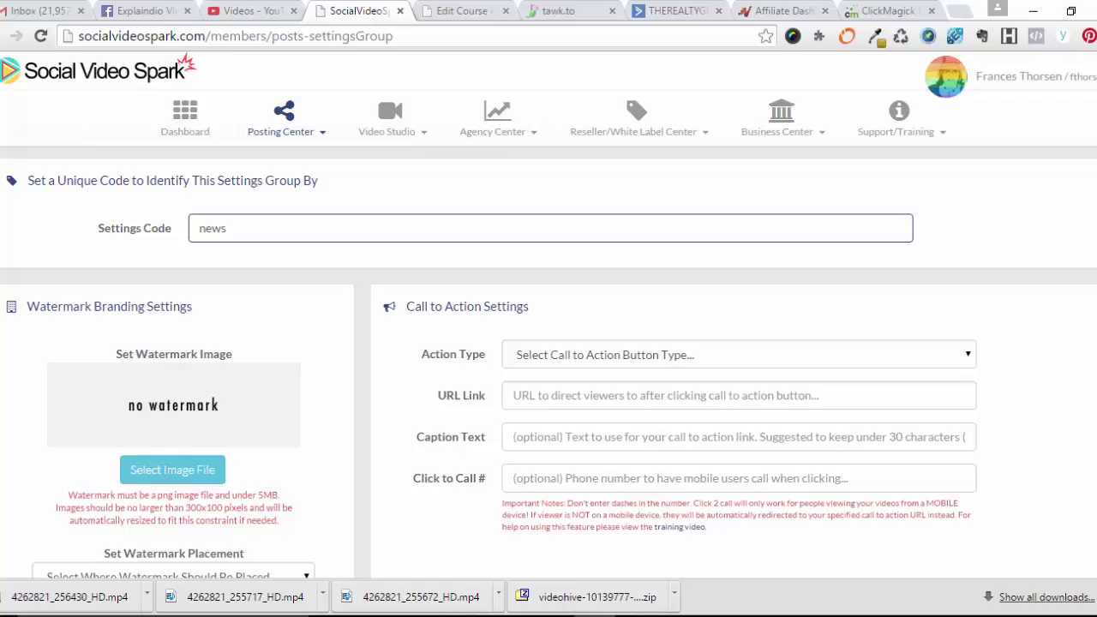
scroll(1079, 289, "down", 1)
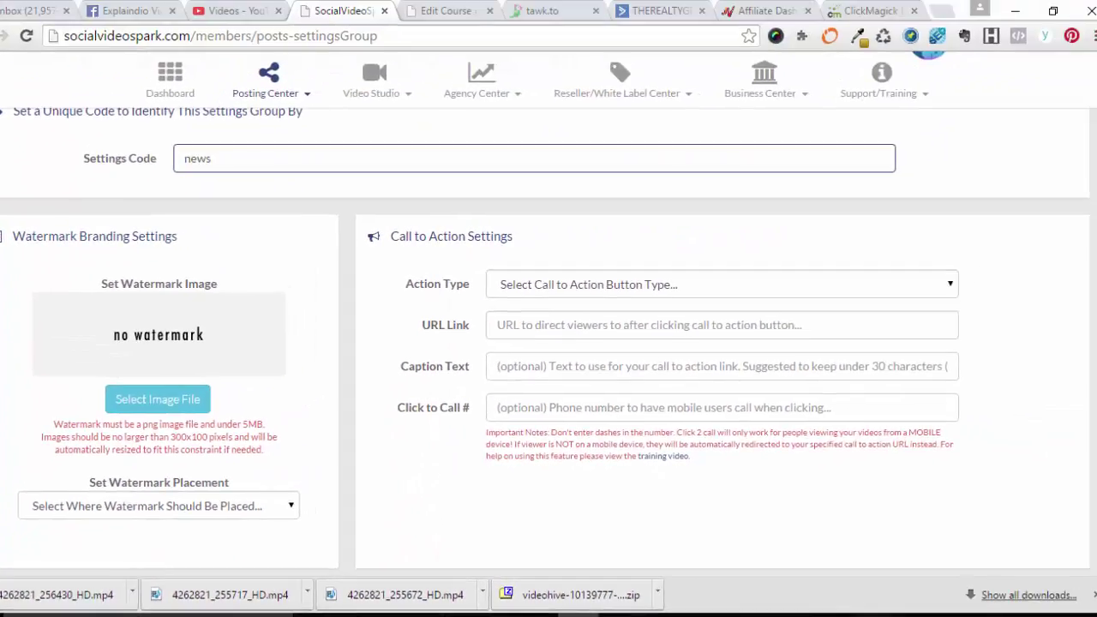
scroll(1093, 230, "down", 1)
scroll(1093, 229, "up", 1)
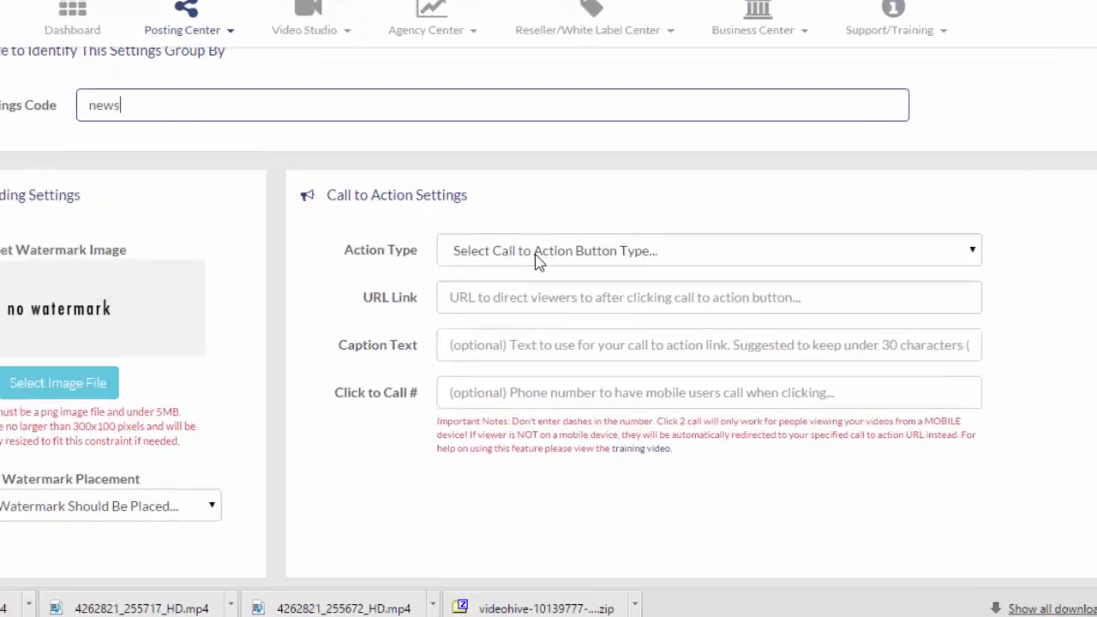
left_click(572, 287)
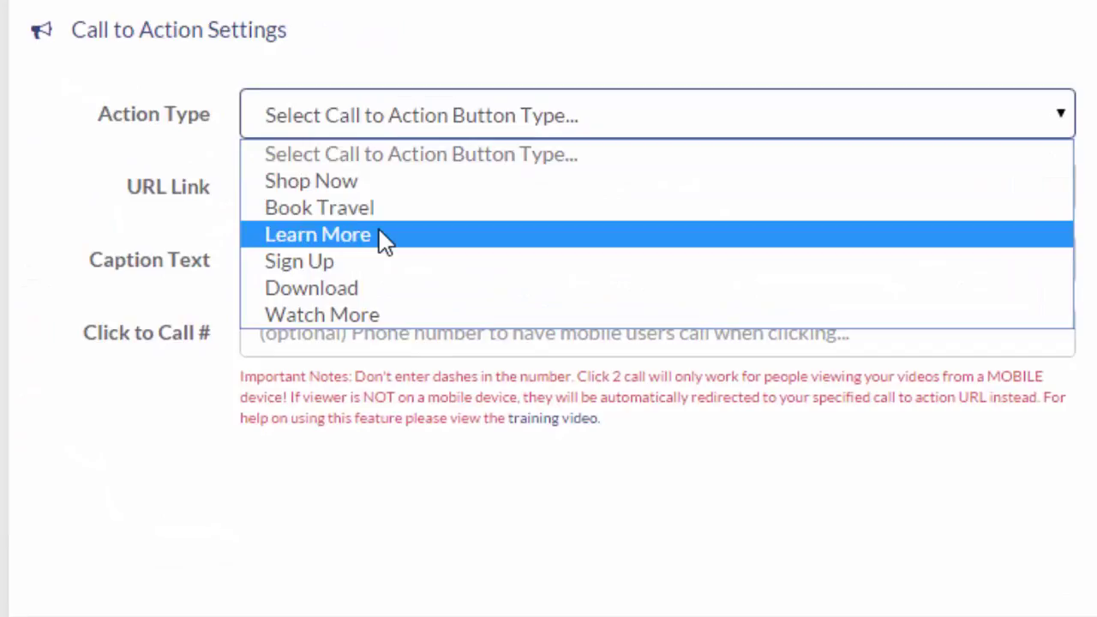
left_click(374, 315)
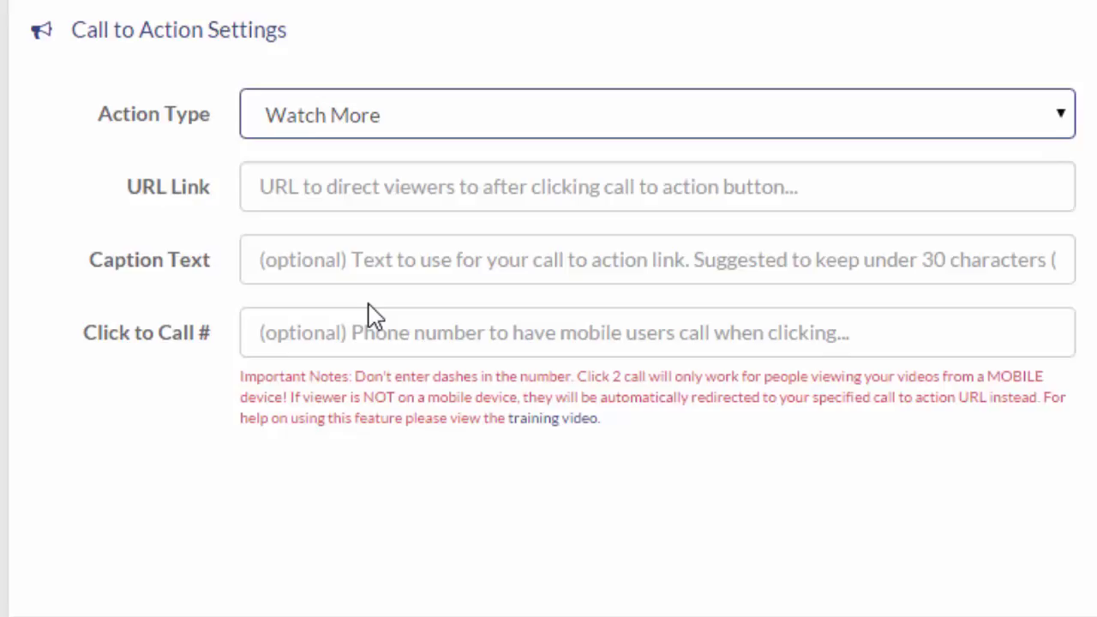
left_click(471, 195)
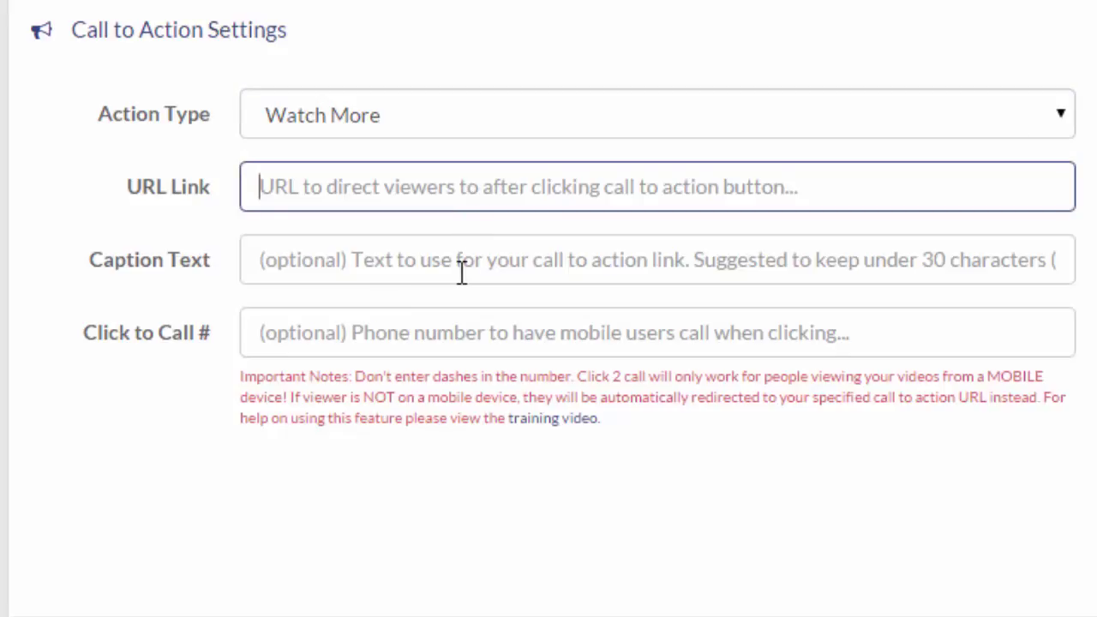
left_click(691, 572)
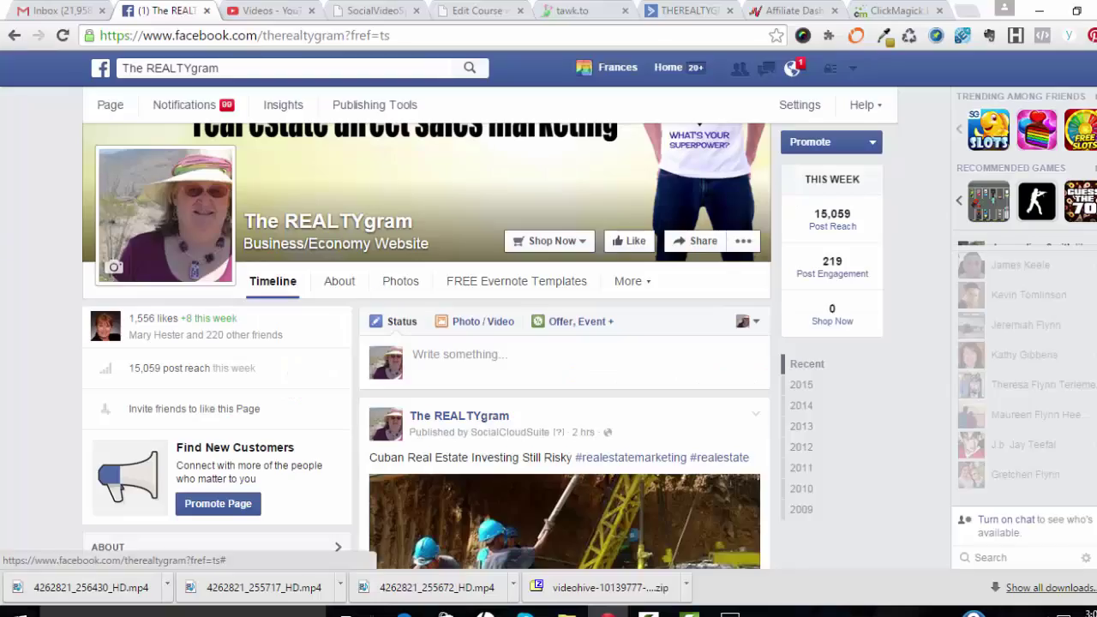
scroll(899, 217, "up", 2)
scroll(427, 342, "up", 2)
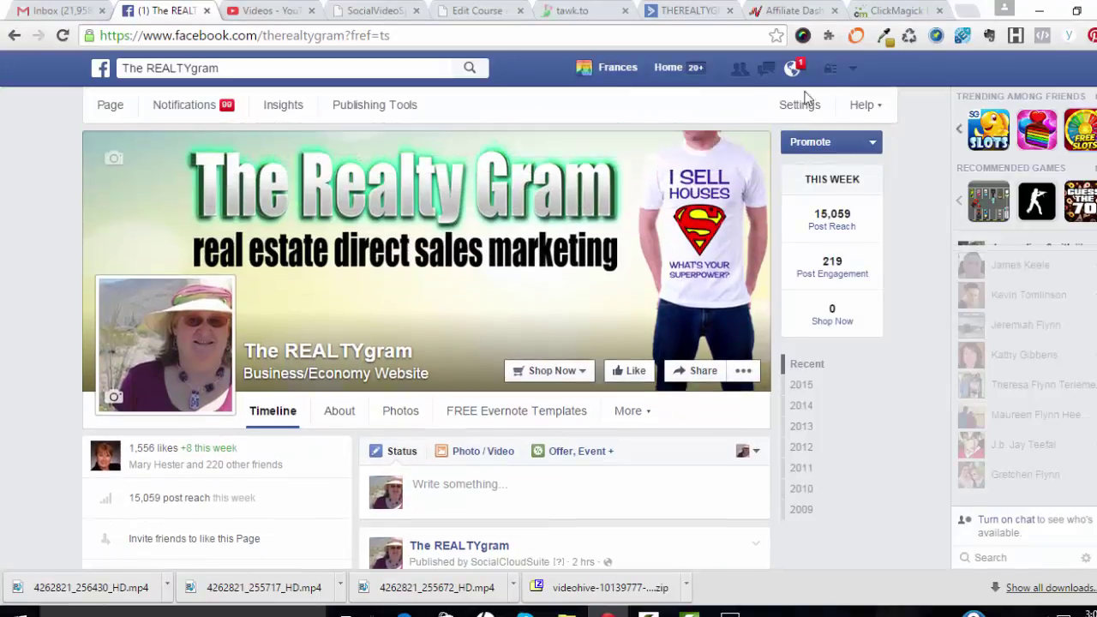
left_click(366, 11)
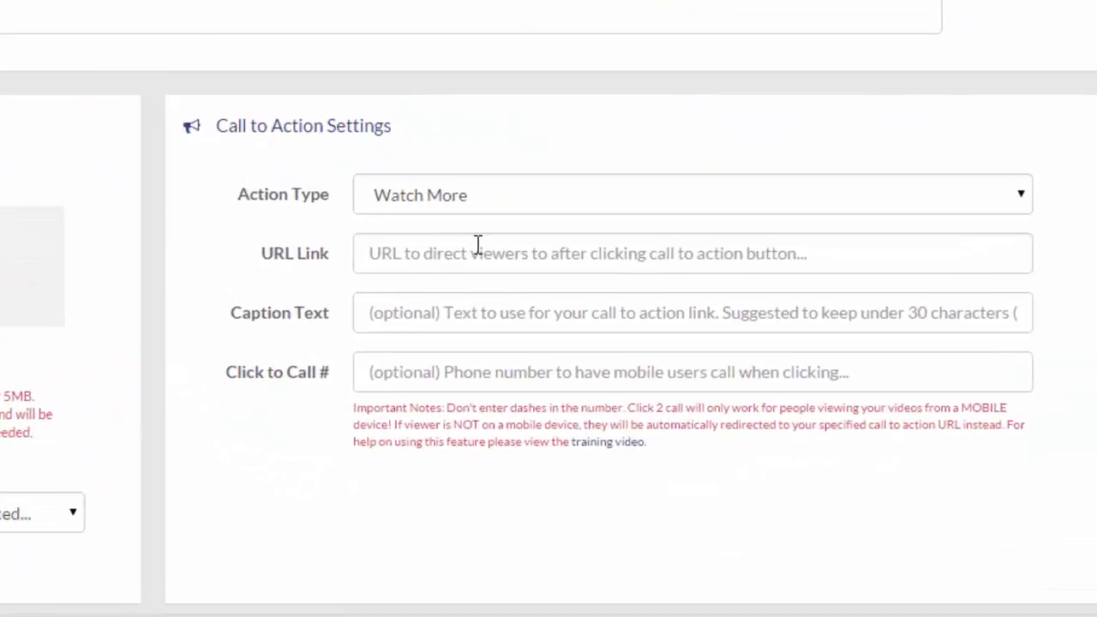
left_click(581, 311)
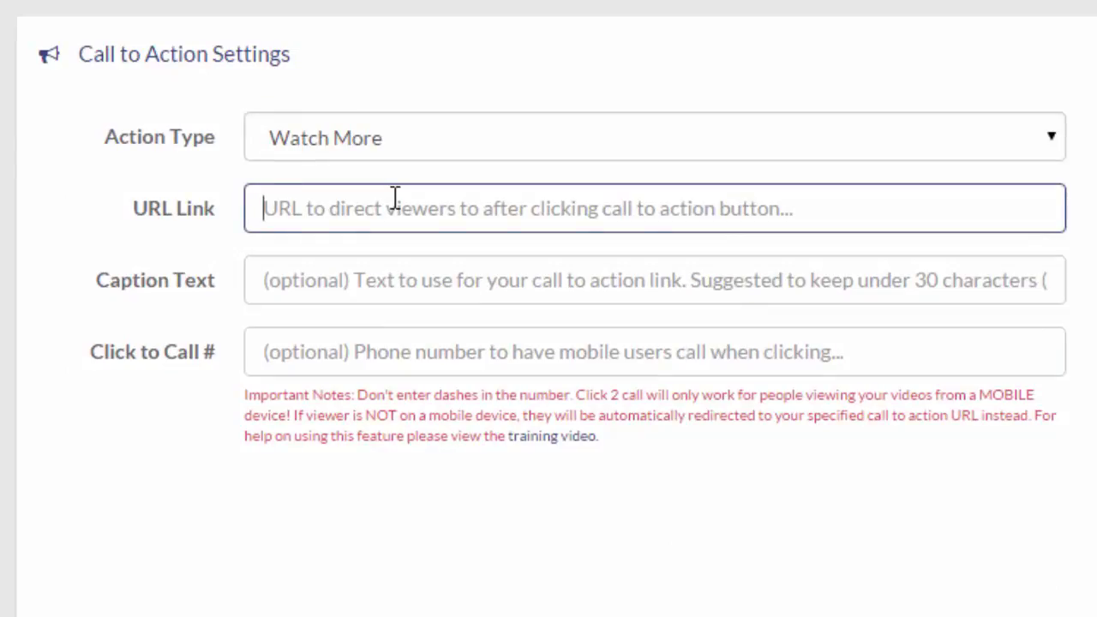
type("https://www.facebook.com/therealtygram")
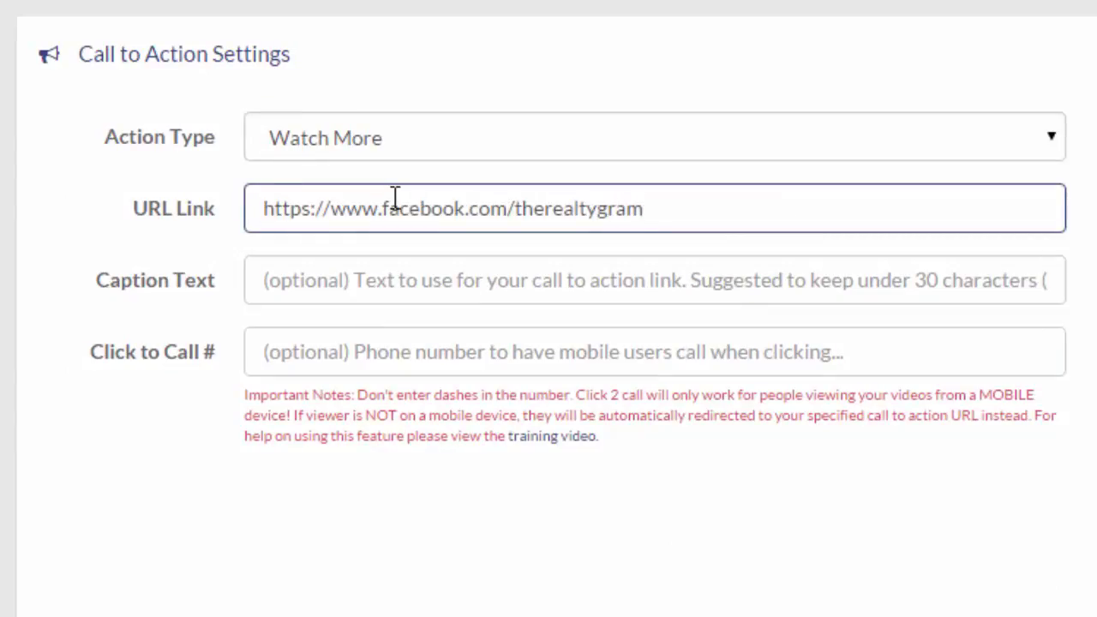
Set the call-to-action caption text to "See More Here"
left_click(396, 276)
type("L")
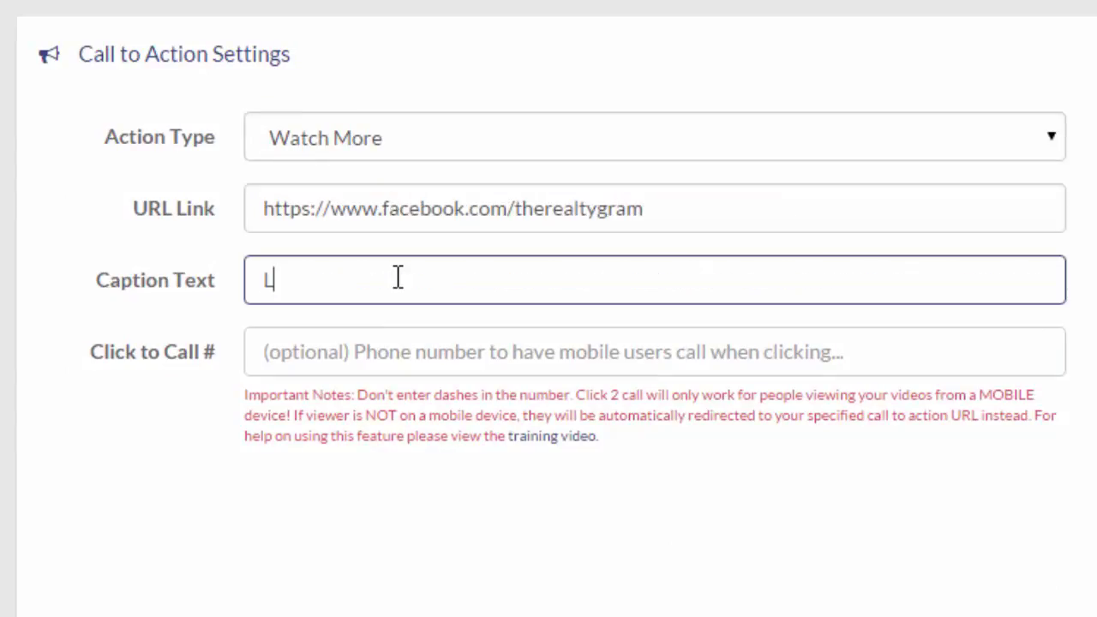
type("ike M")
key("BackSpace")
key("BackSpace")
key("BackSpace")
key("BackSpace")
key("BackSpace")
type("i")
key("BackSpace")
key("BackSpace")
type("See More")
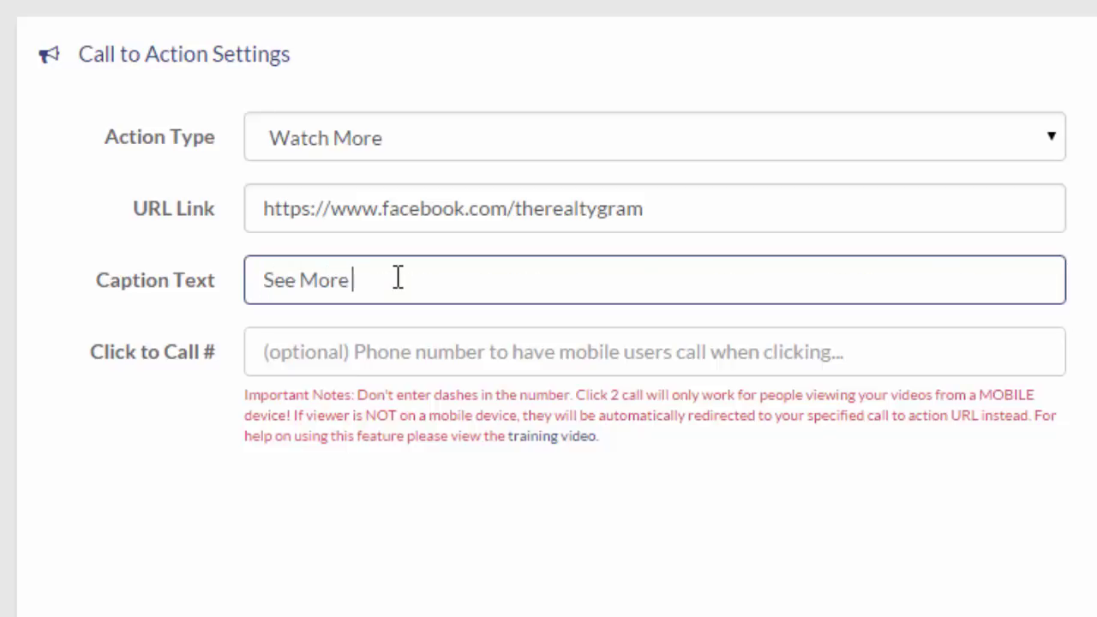
type(" Here")
left_click(363, 367)
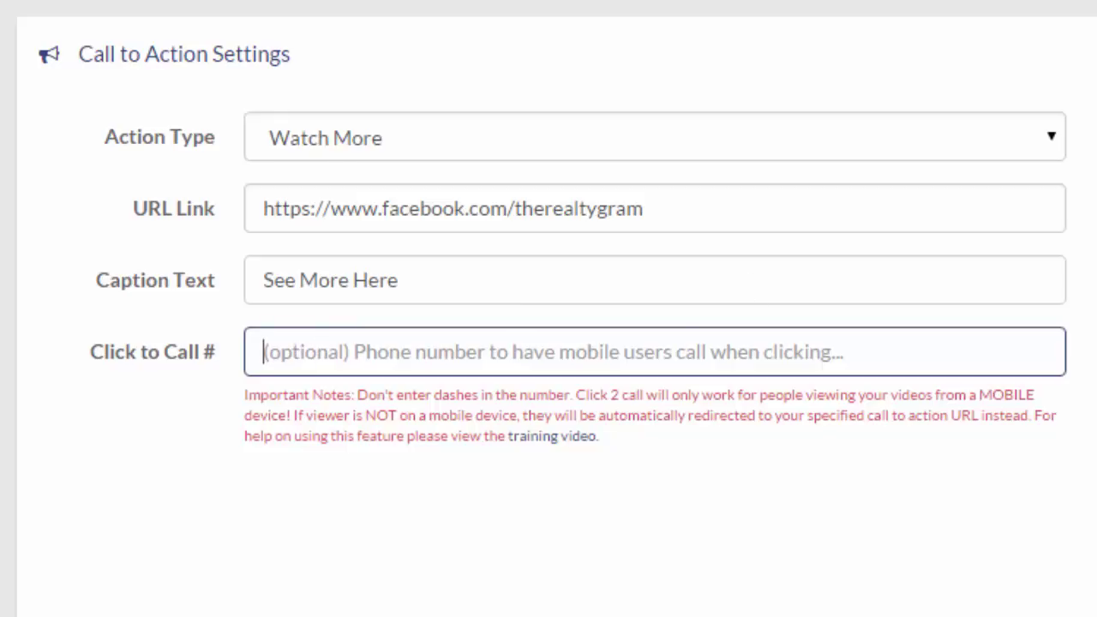
Choose the Citizen News custom video as the intro and preview it
scroll(549, 308, "down", 4)
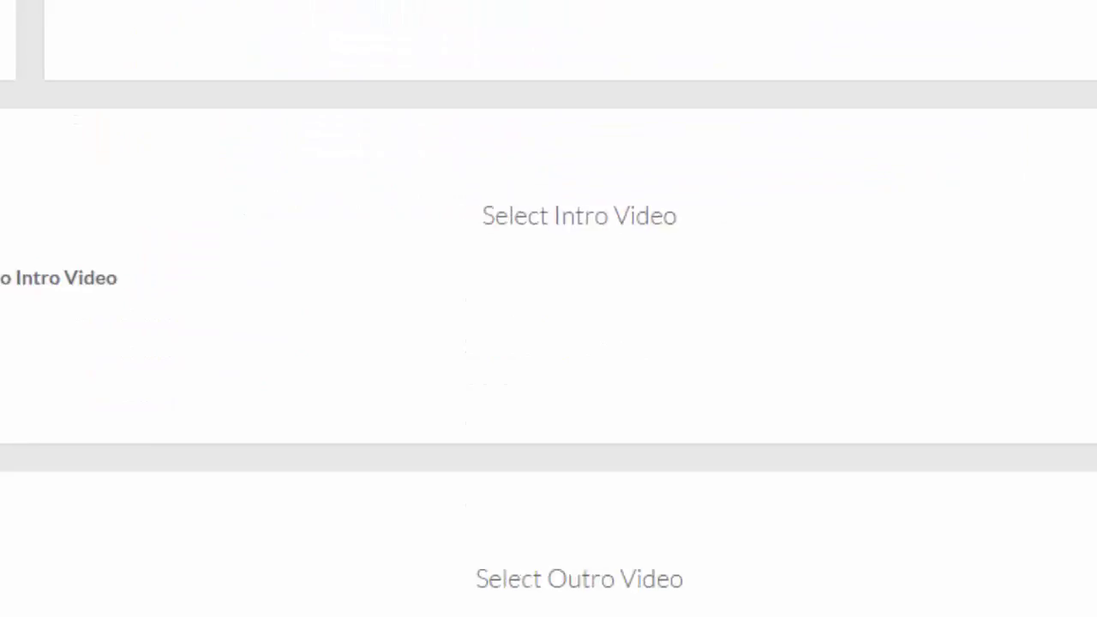
scroll(548, 308, "down", 2)
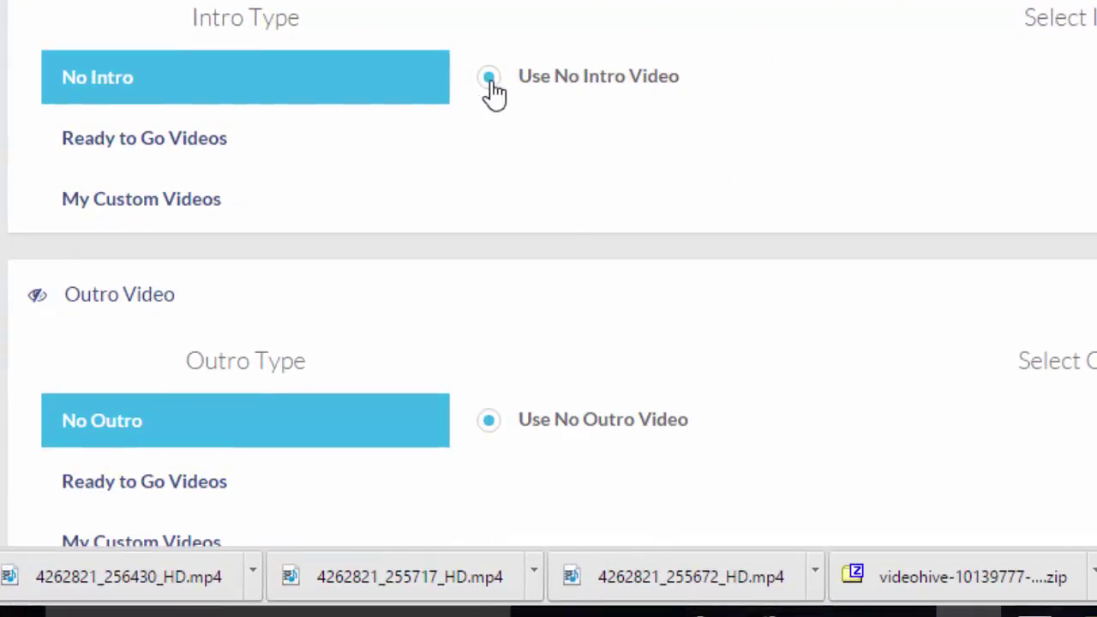
left_click(179, 213)
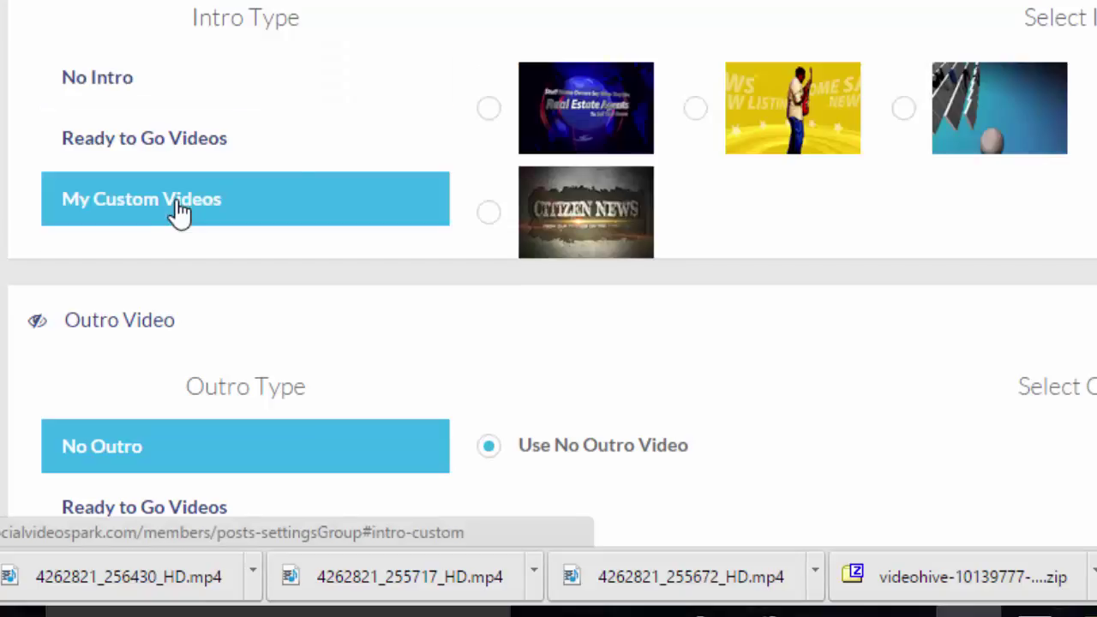
left_click(624, 228)
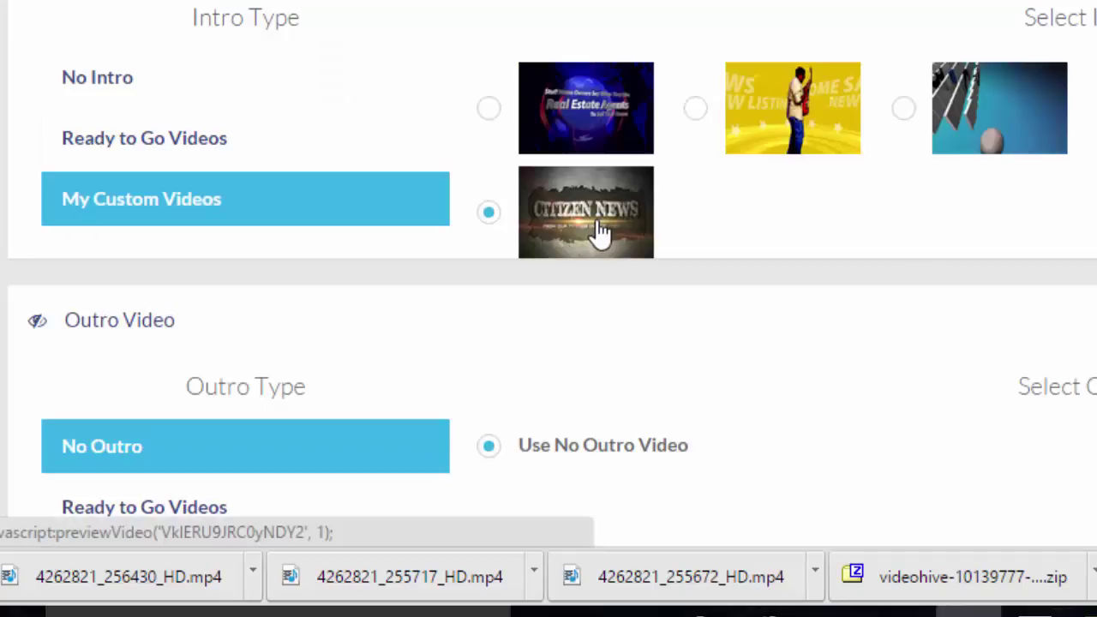
left_click(599, 232)
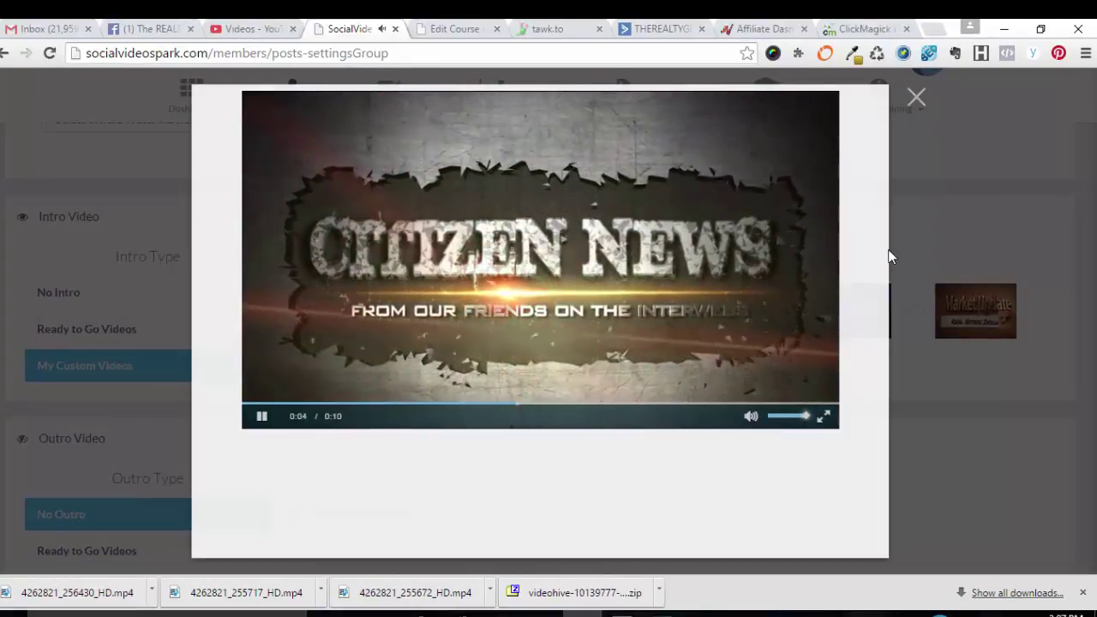
left_click(916, 100)
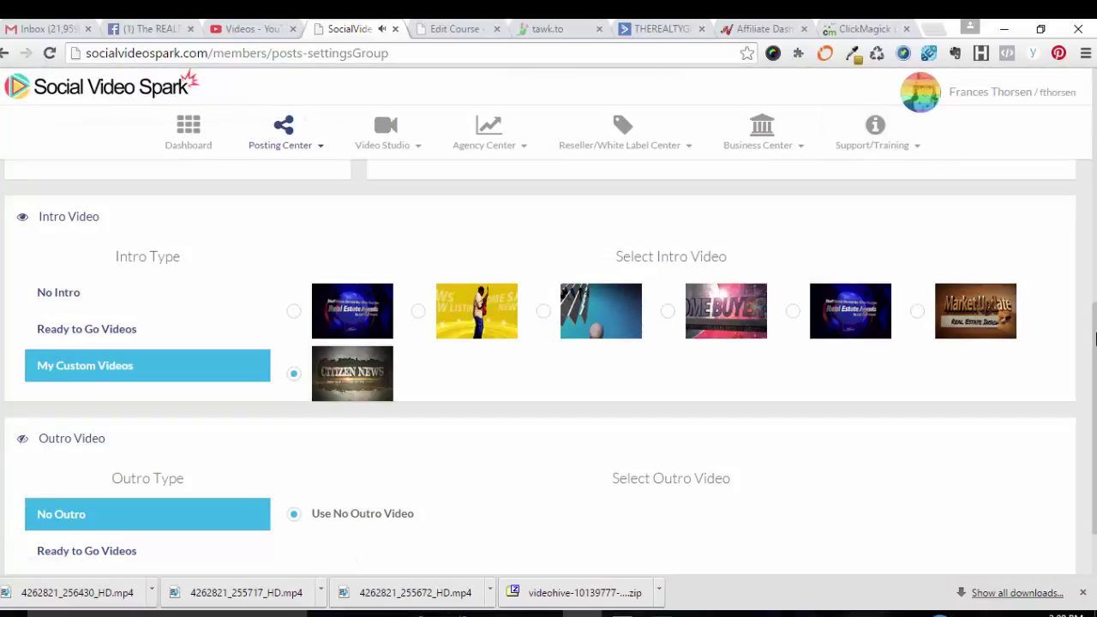
Choose the fifth custom video, "Thanks for Watching", as the outro and preview it in full screen
scroll(1095, 338, "down", 2)
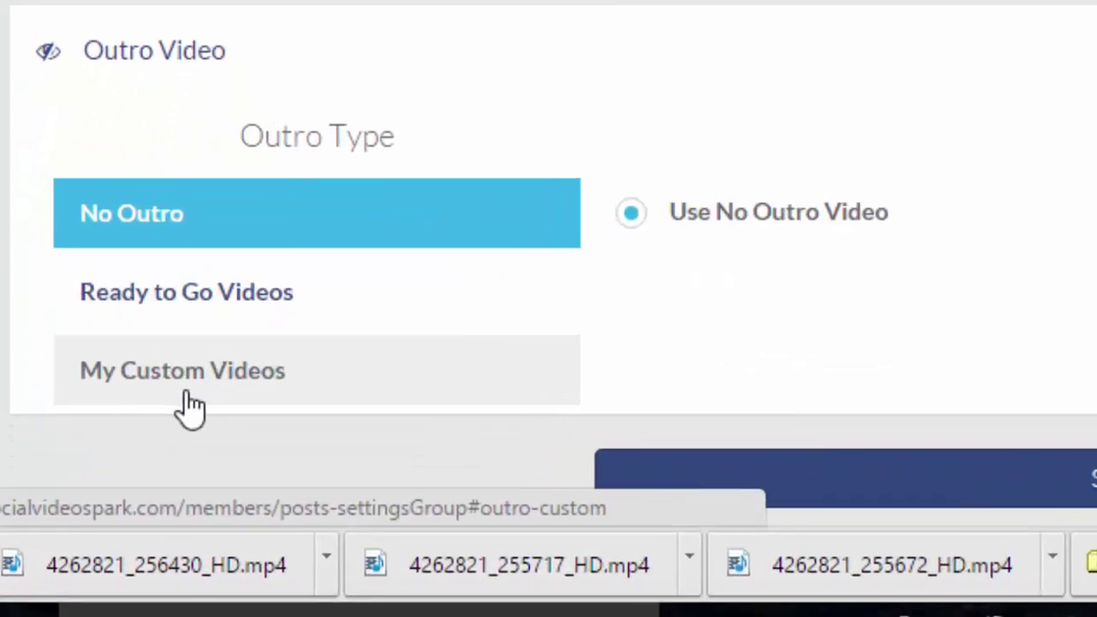
left_click(186, 396)
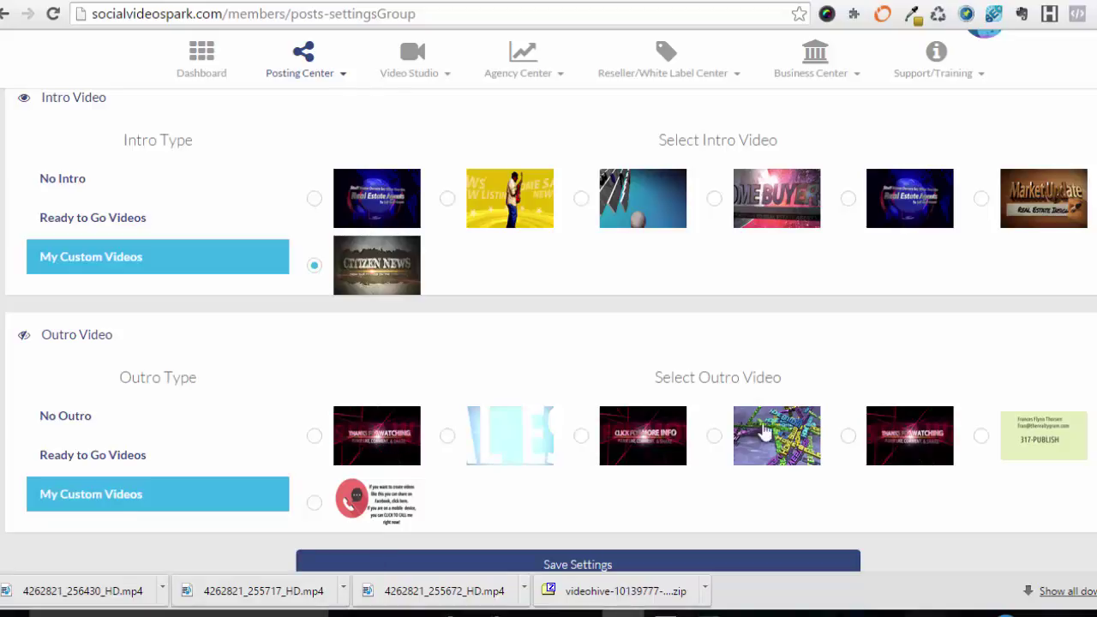
left_click(874, 431)
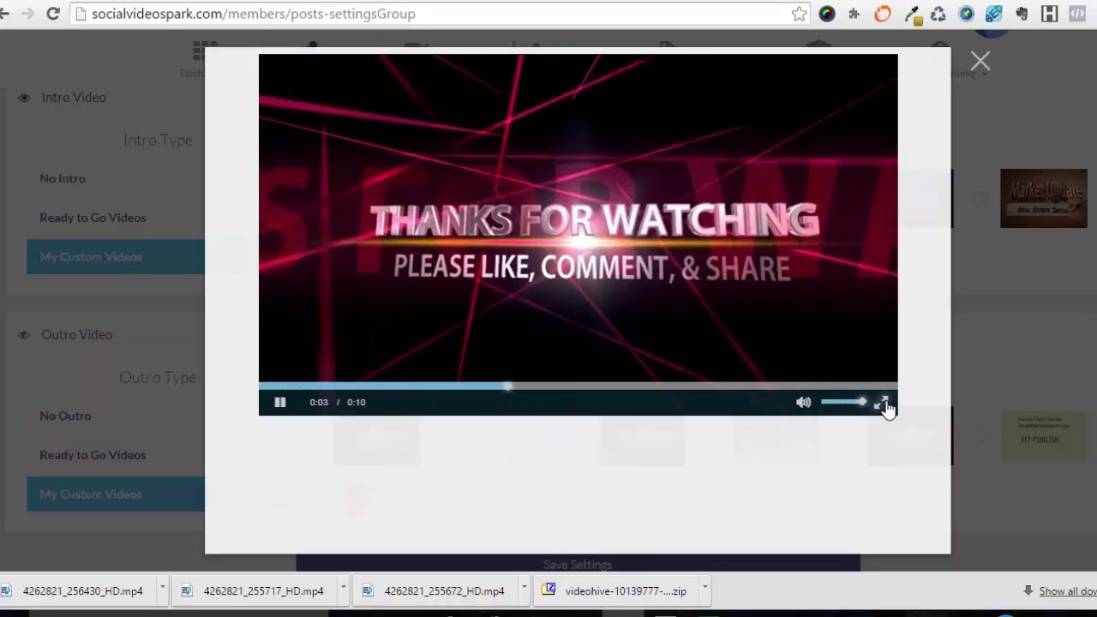
left_click(884, 405)
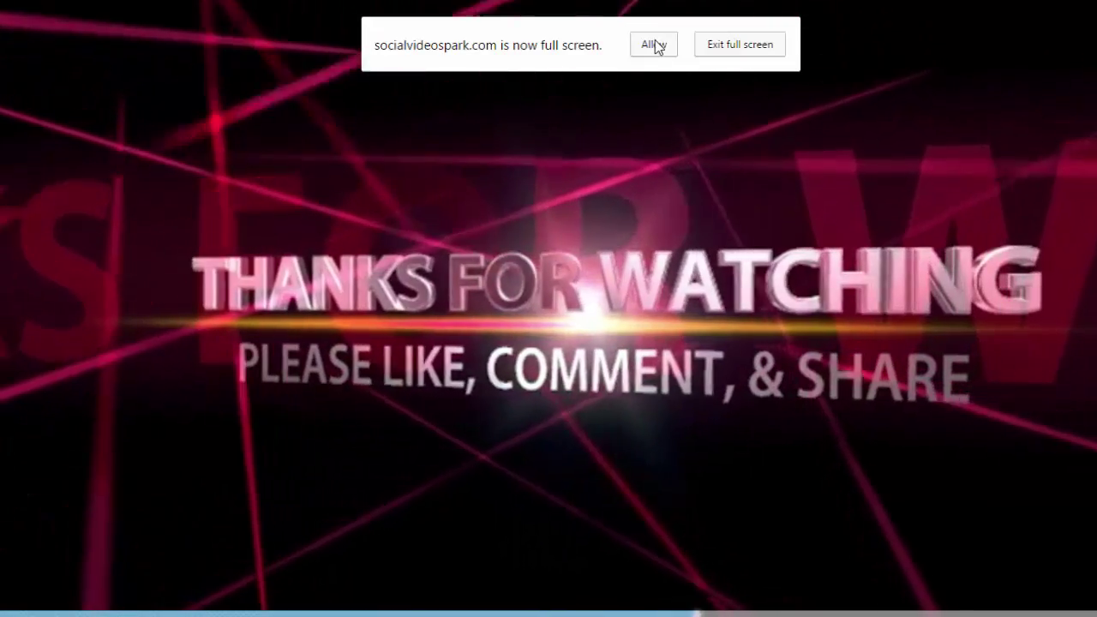
left_click(654, 45)
left_click(737, 44)
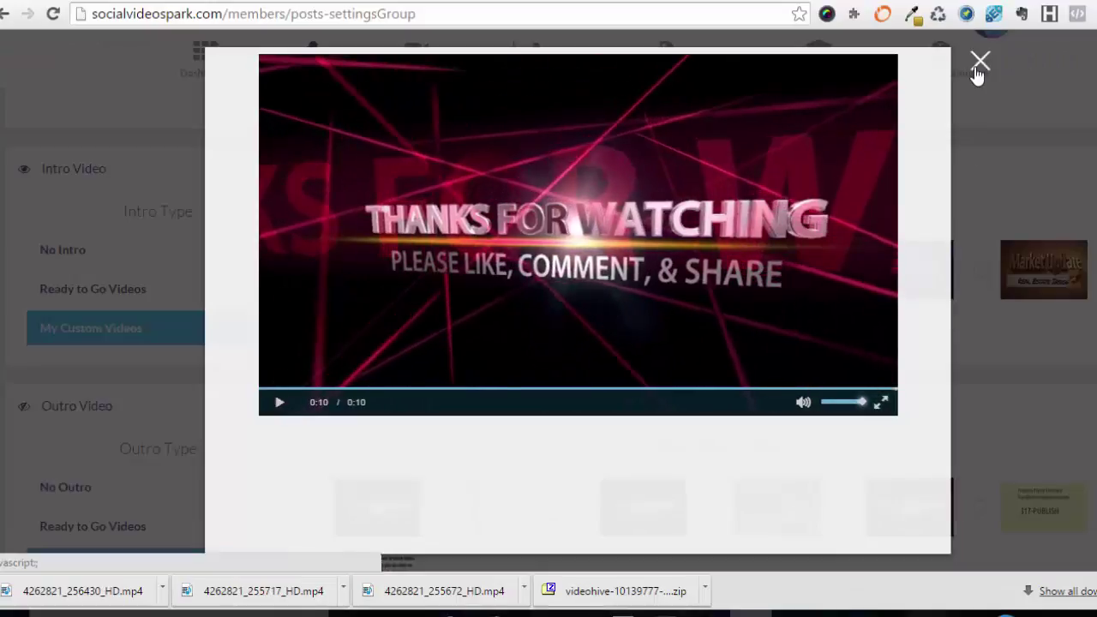
left_click(980, 62)
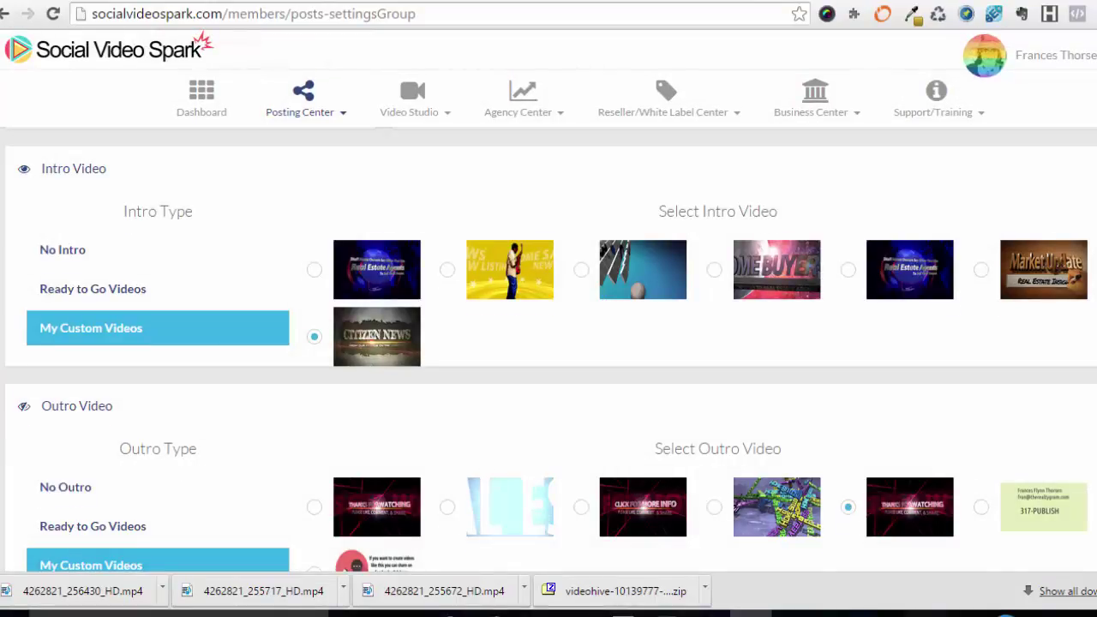
Review the completed form and save the new settings group
scroll(549, 342, "up", 10)
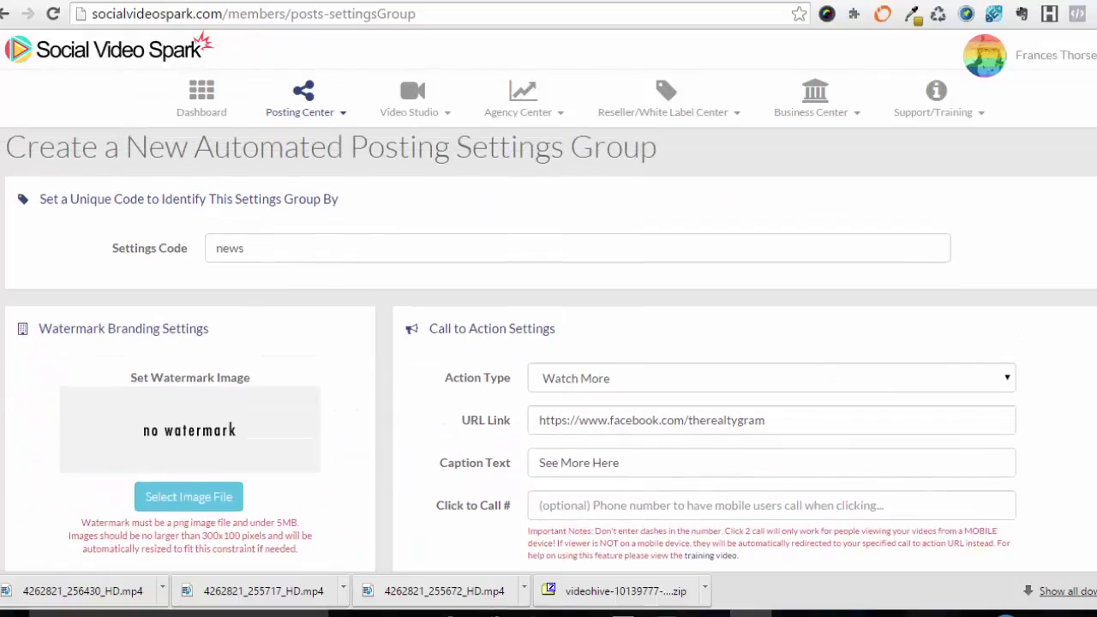
scroll(548, 342, "down", 3)
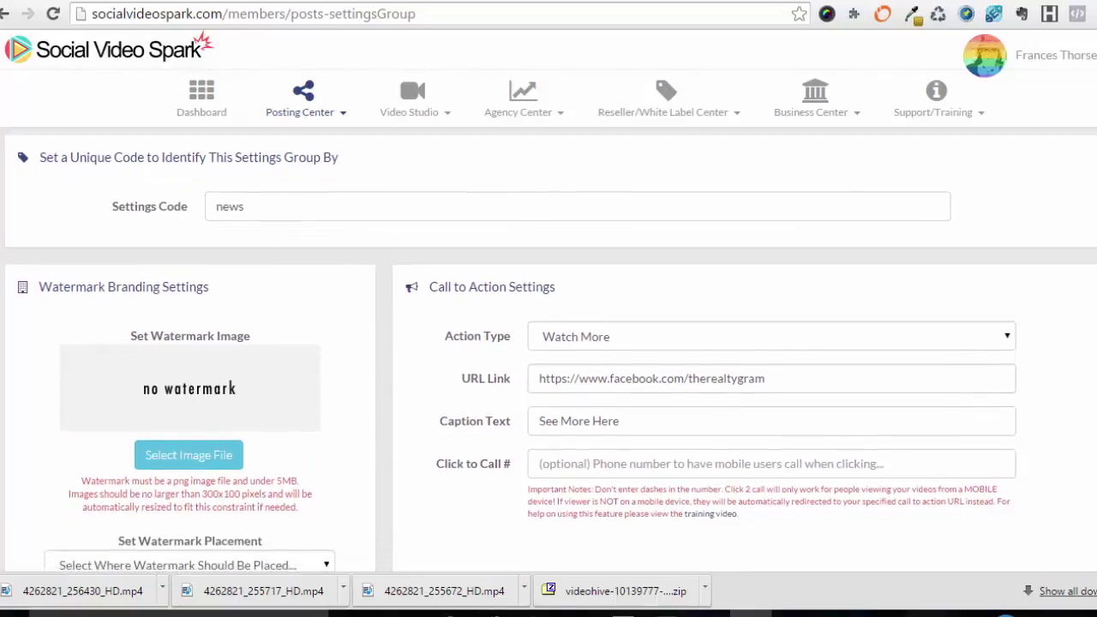
scroll(548, 343, "down", 4)
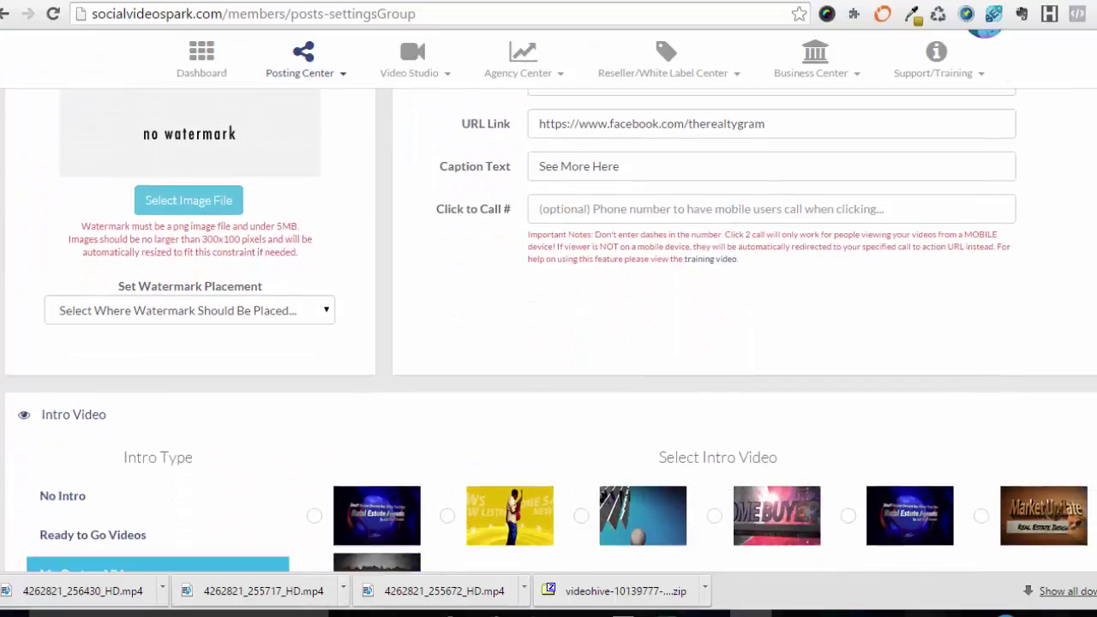
scroll(549, 331, "down", 2)
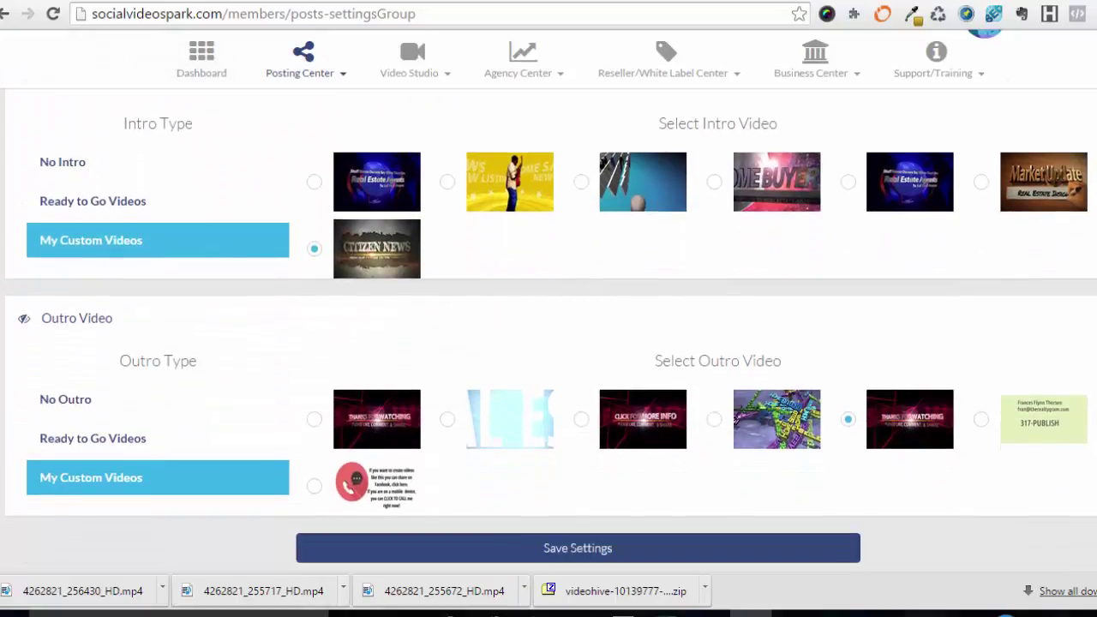
left_click(619, 551)
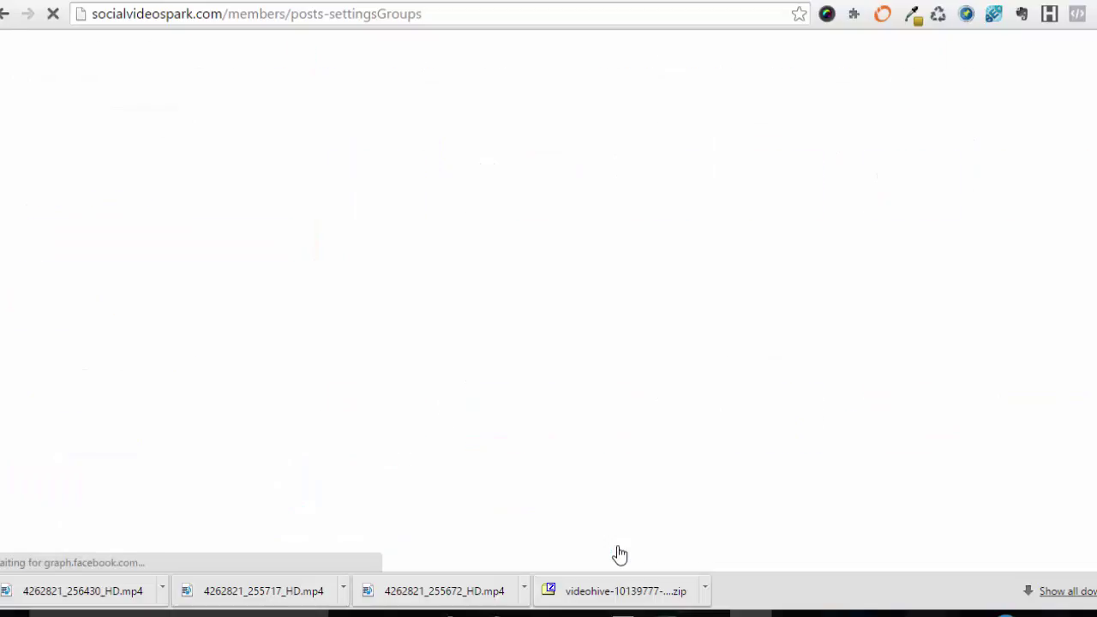